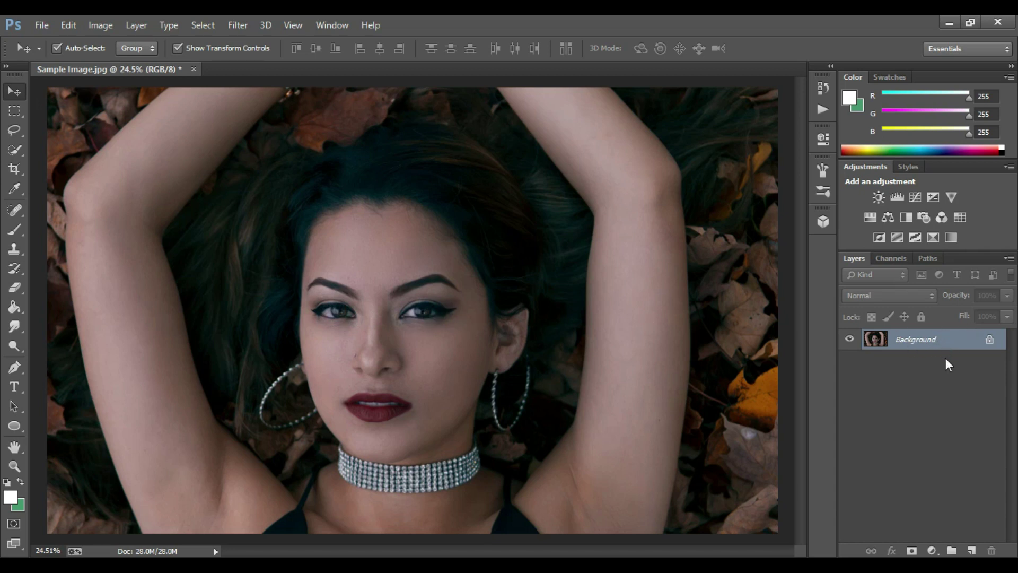
- Open the new fill or adjustment layer menu at the bottom of the Layers panel
click(932, 550)
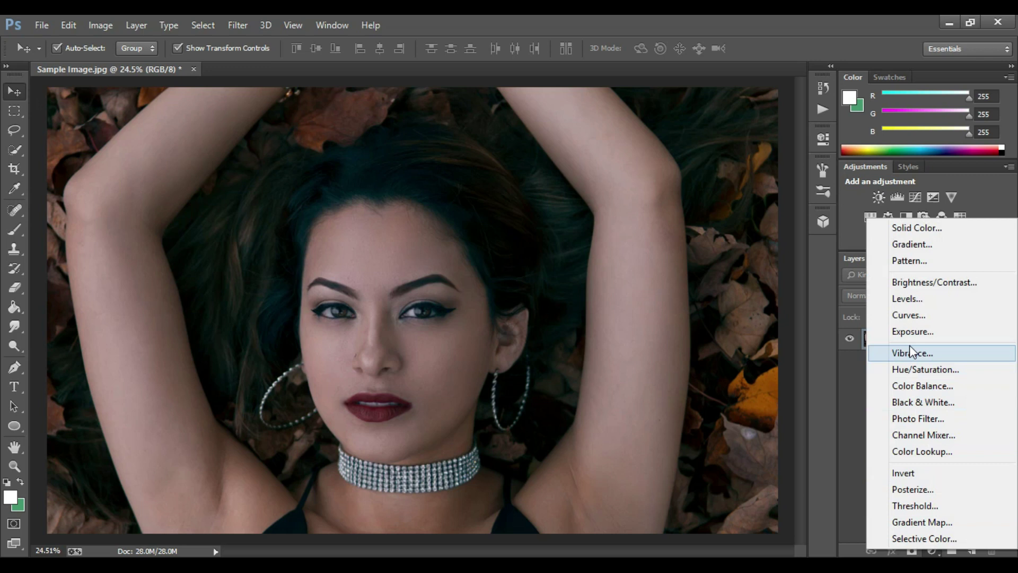
- Add a Curves layer with its midpoint raised to brighten, and invert its mask to black
click(908, 315)
click(716, 276)
drag(713, 272, 696, 259)
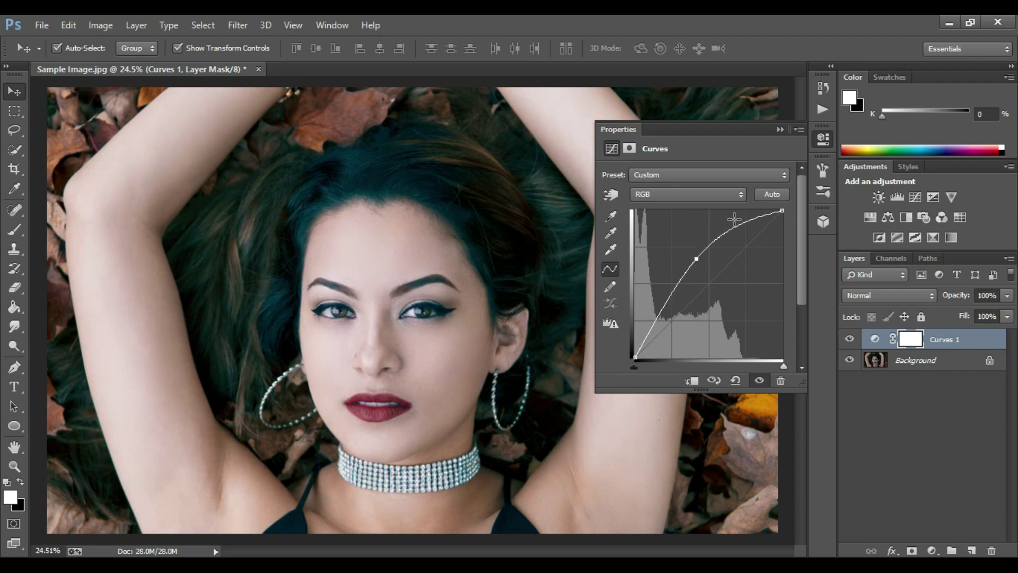
click(910, 341)
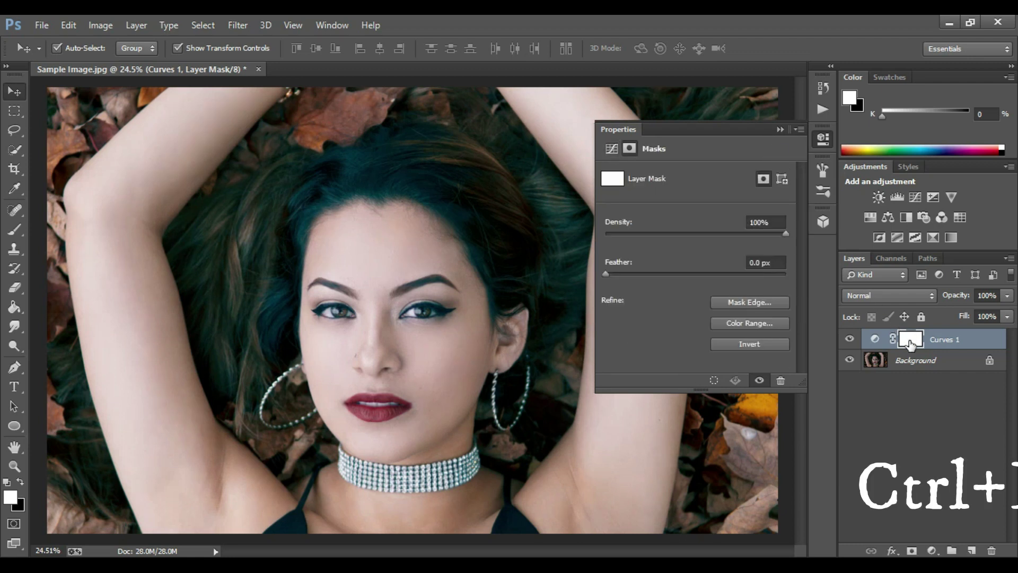
key(ctrl+i)
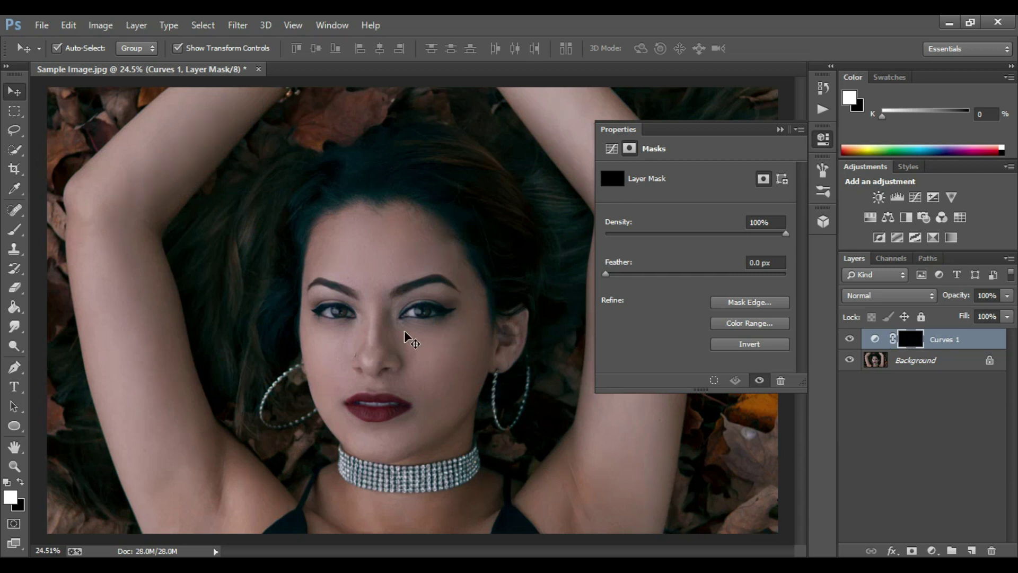
scroll(404, 330, up, 4)
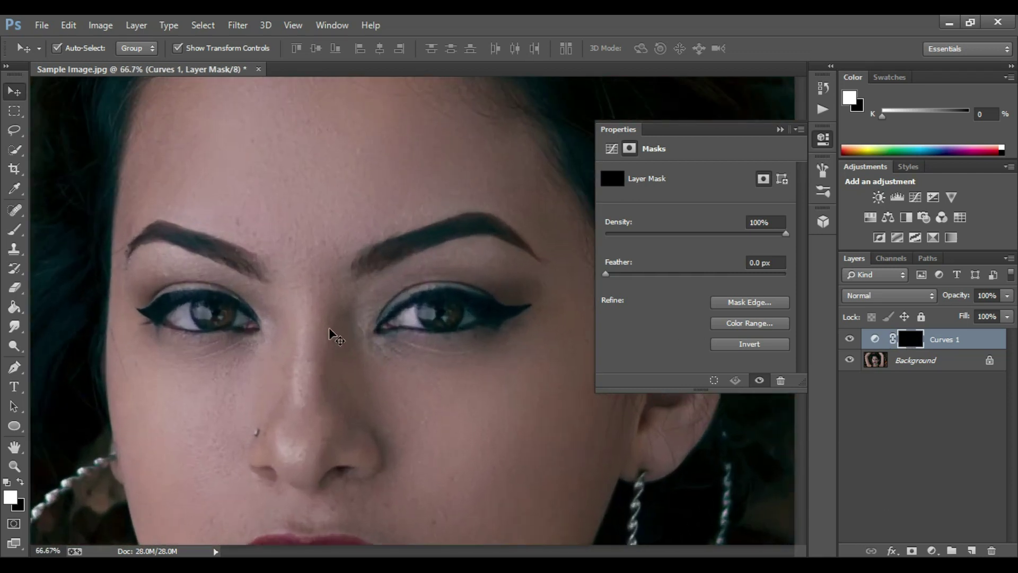
- Paint white at brush size 50 over both irises on the Curves 1 mask
click(16, 231)
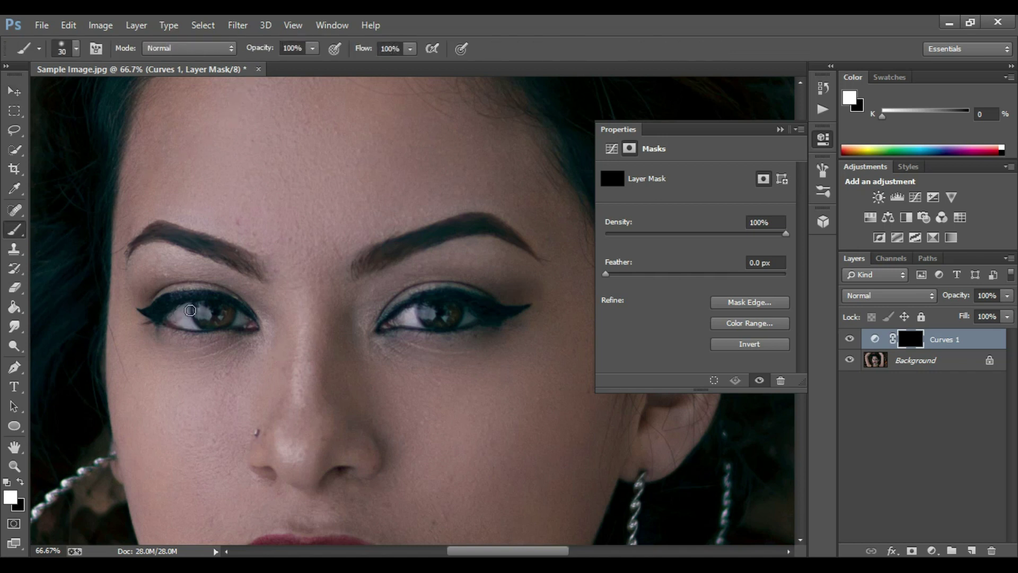
key(bracketright)
key(bracketright)
mouse_move(211, 310)
mouse_down()
mouse_move(206, 320)
mouse_move(207, 309)
mouse_move(220, 318)
mouse_up()
mouse_move(455, 311)
mouse_down()
mouse_move(435, 321)
mouse_move(430, 311)
mouse_move(444, 302)
mouse_up()
drag(214, 307, 208, 313)
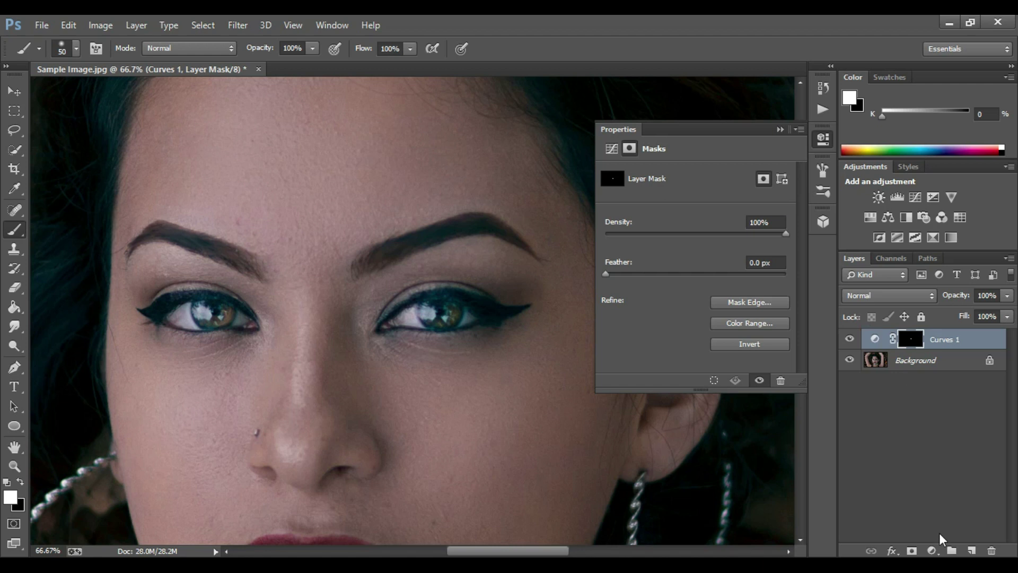
- Add a colorized Hue/Saturation layer with Hue 161 and Saturation 29
click(931, 551)
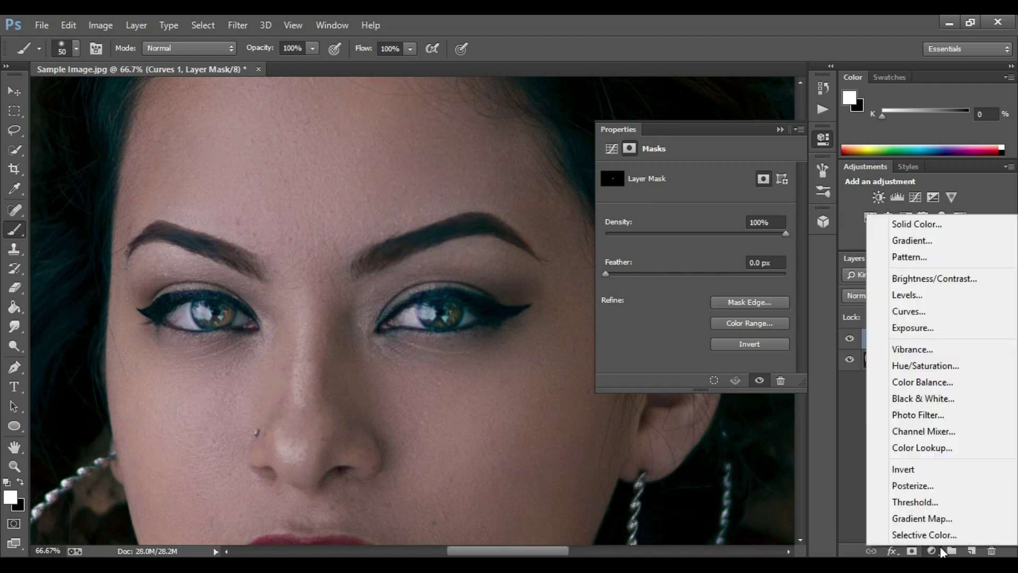
click(910, 365)
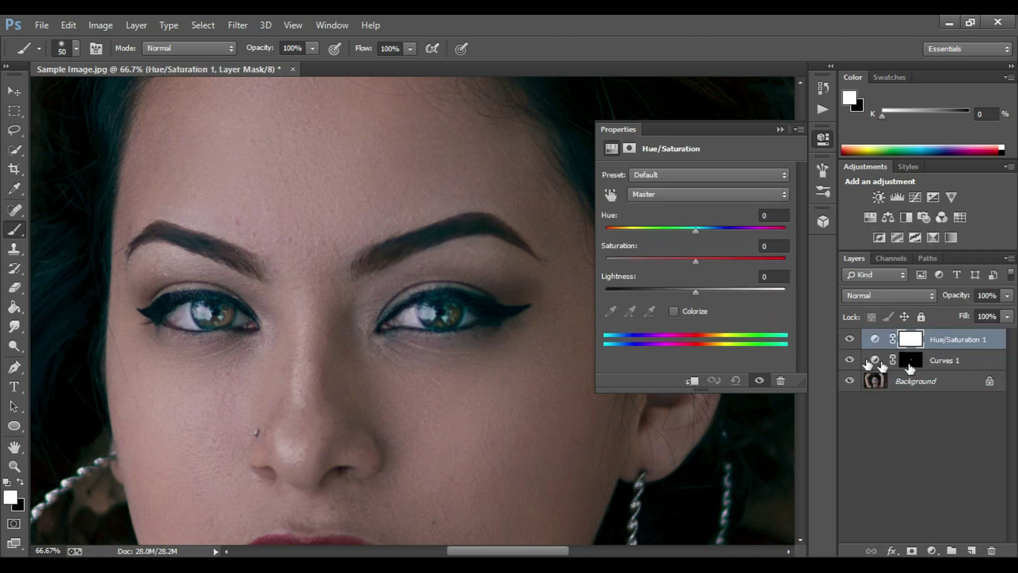
click(672, 312)
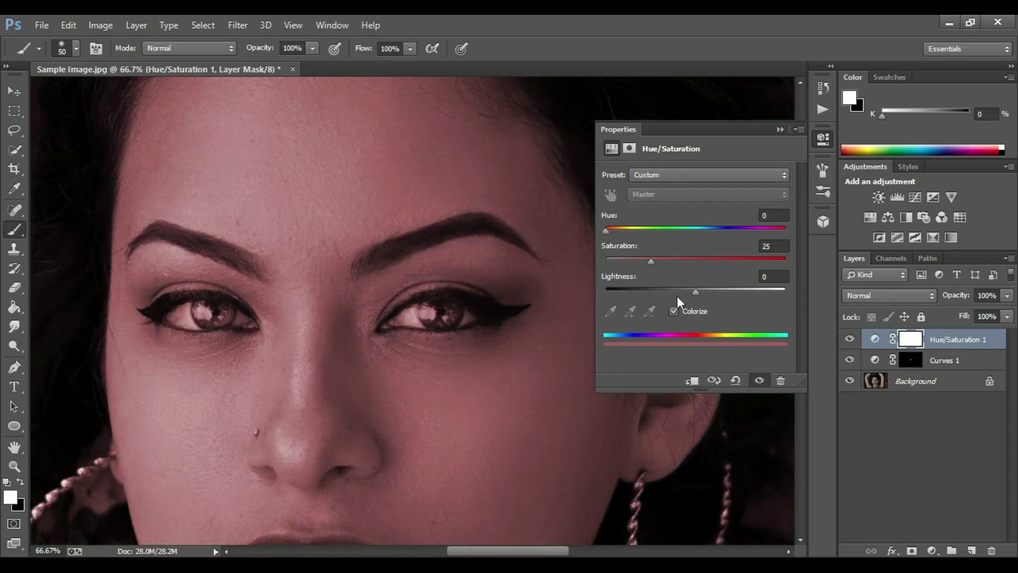
click(687, 228)
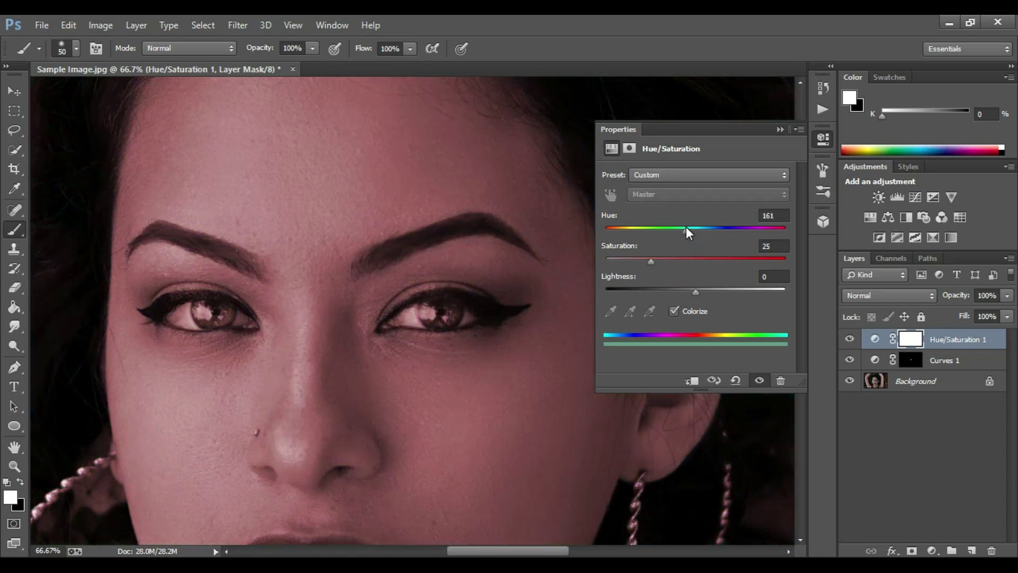
click(657, 259)
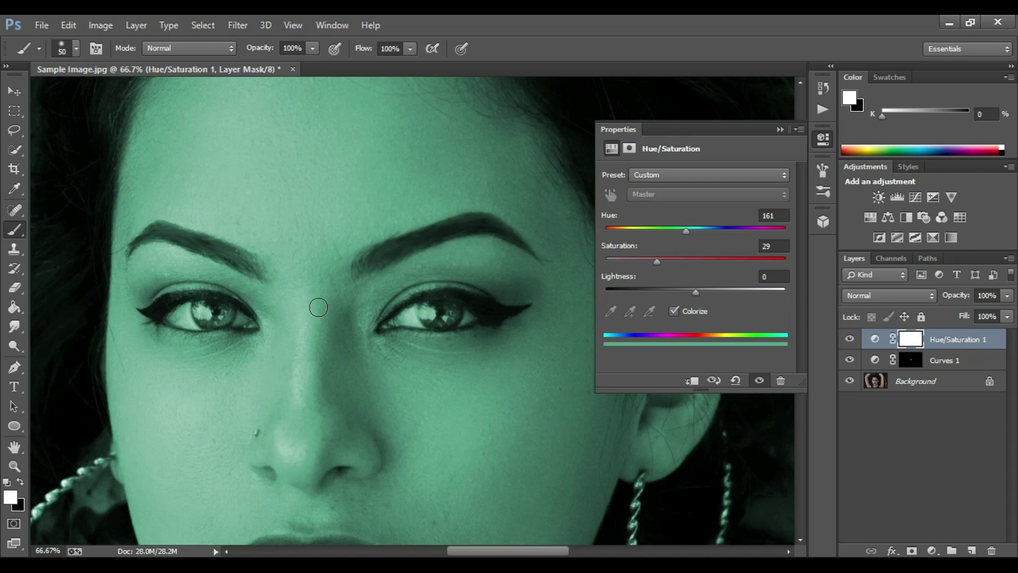
- Invert the Hue/Saturation 1 mask and paint the green tint onto the left iris
click(909, 338)
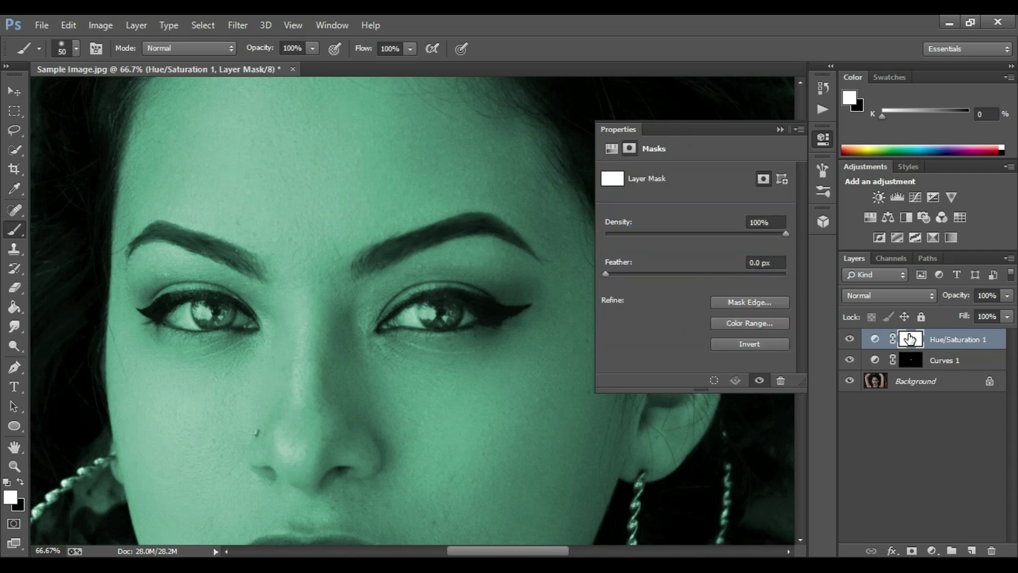
key(ctrl+i)
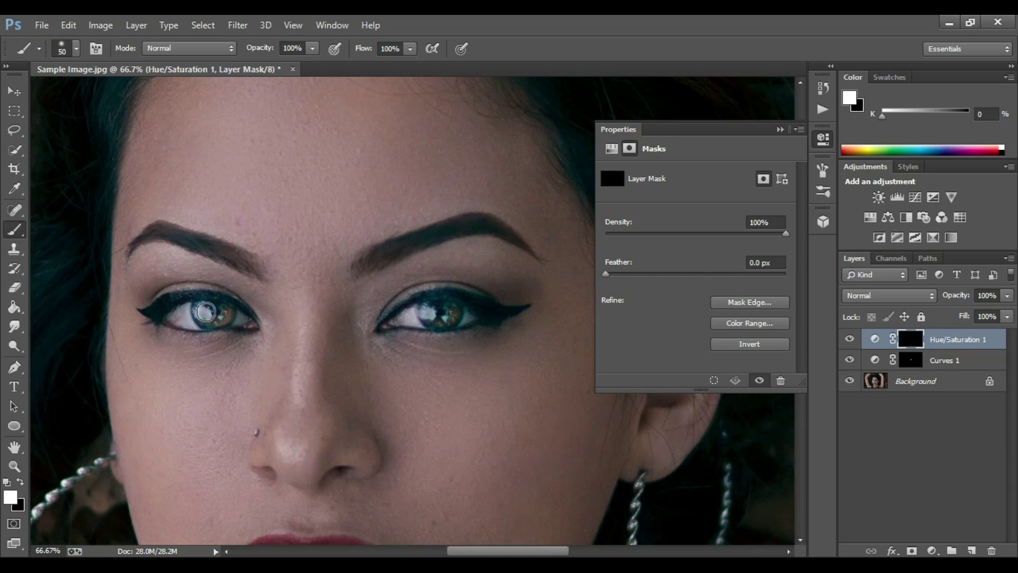
key(bracketleft)
key(bracketleft)
key(bracketleft)
drag(203, 310, 225, 320)
key(bracketleft)
drag(224, 319, 218, 321)
- Paint the green tint onto the right iris with brush sizes between 20 and 30
key(bracketleft)
key(bracketright)
mouse_move(426, 305)
mouse_down()
mouse_move(433, 320)
mouse_move(450, 308)
mouse_up()
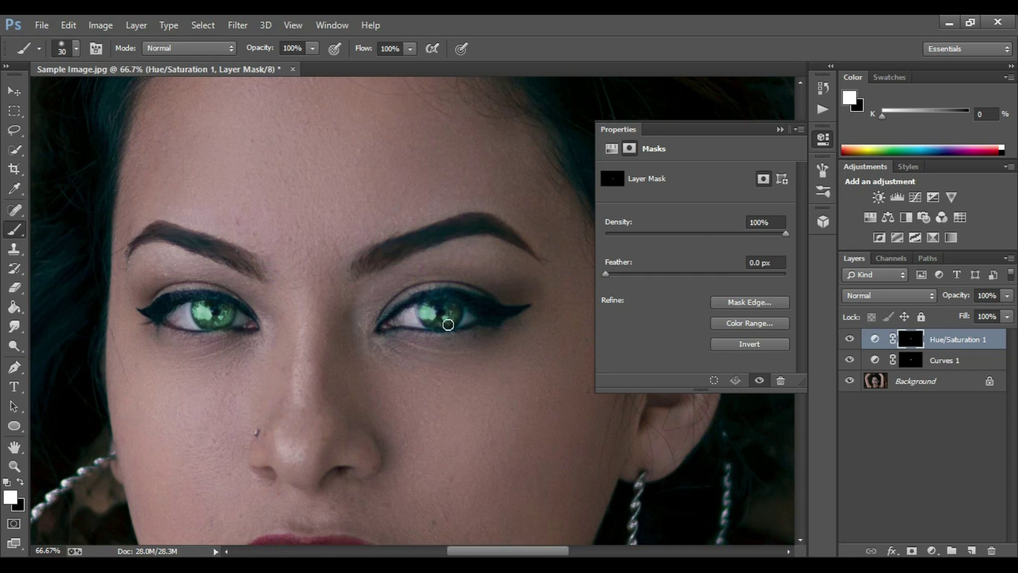
key(bracketleft)
key(bracketright)
- Add a second Hue/Saturation layer with Colorize enabled
click(930, 551)
click(911, 370)
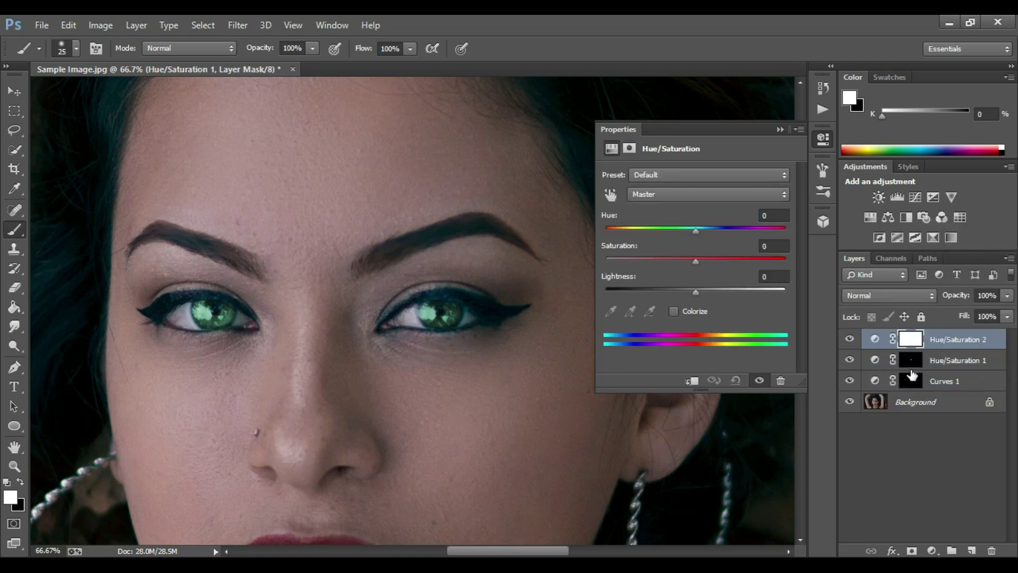
click(673, 312)
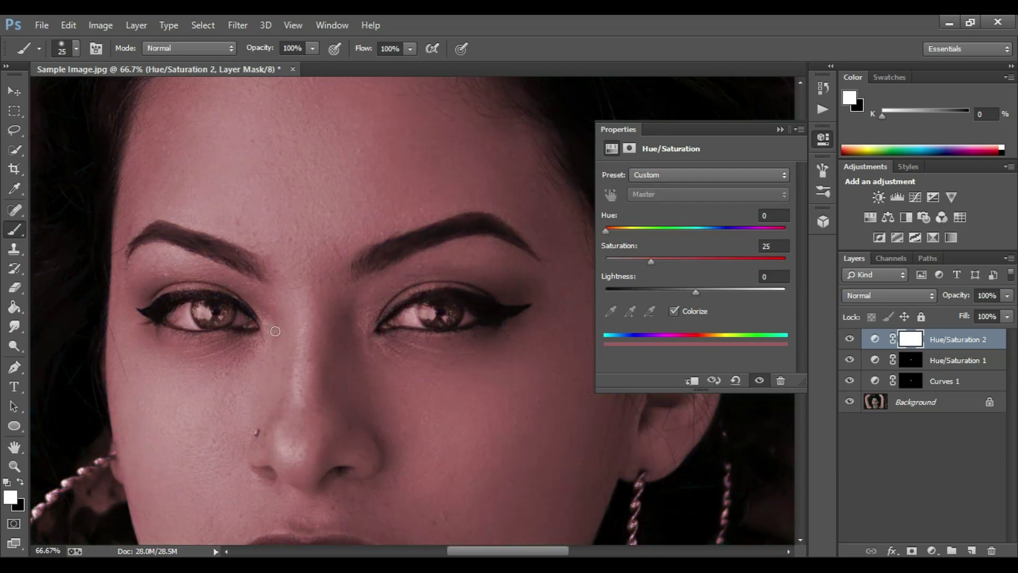
- Invert the Hue/Saturation 2 mask to black and zoom out to the whole portrait
click(911, 340)
key(ctrl+i)
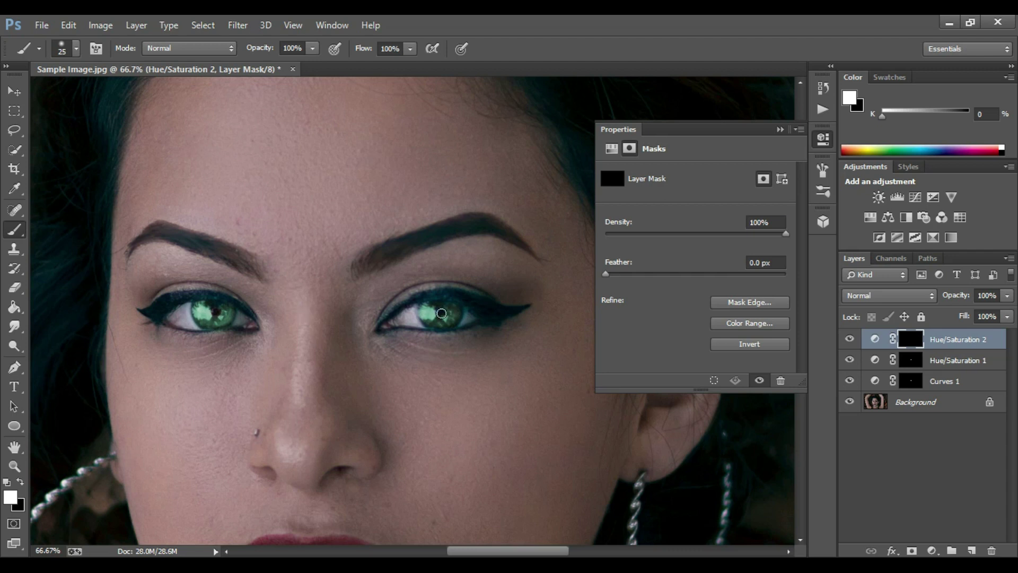
click(779, 130)
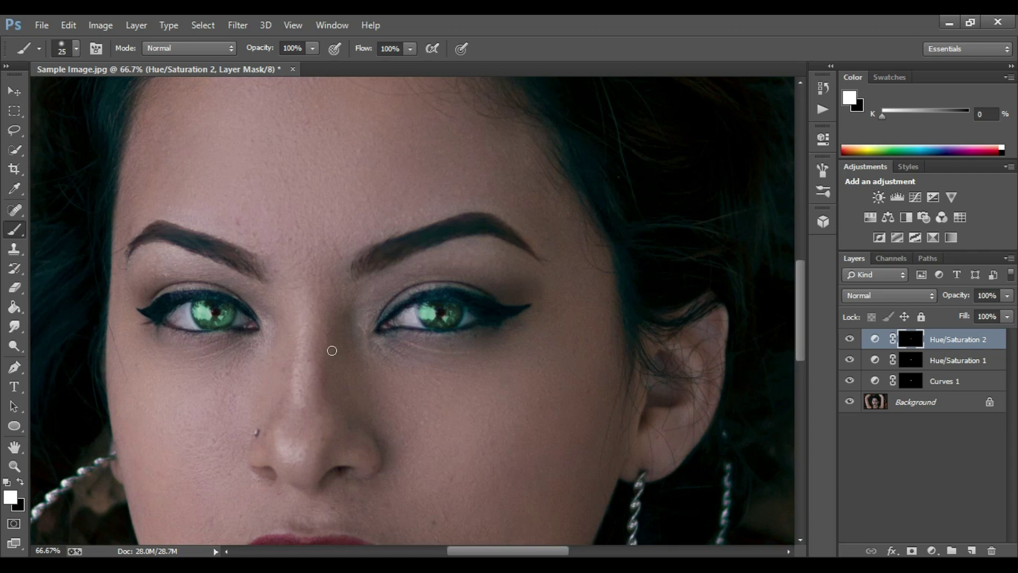
key(ctrl+minus)
- Retune the Hue/Saturation 1 colorize hue to 149, keeping Saturation at 29
key(ctrl+minus)
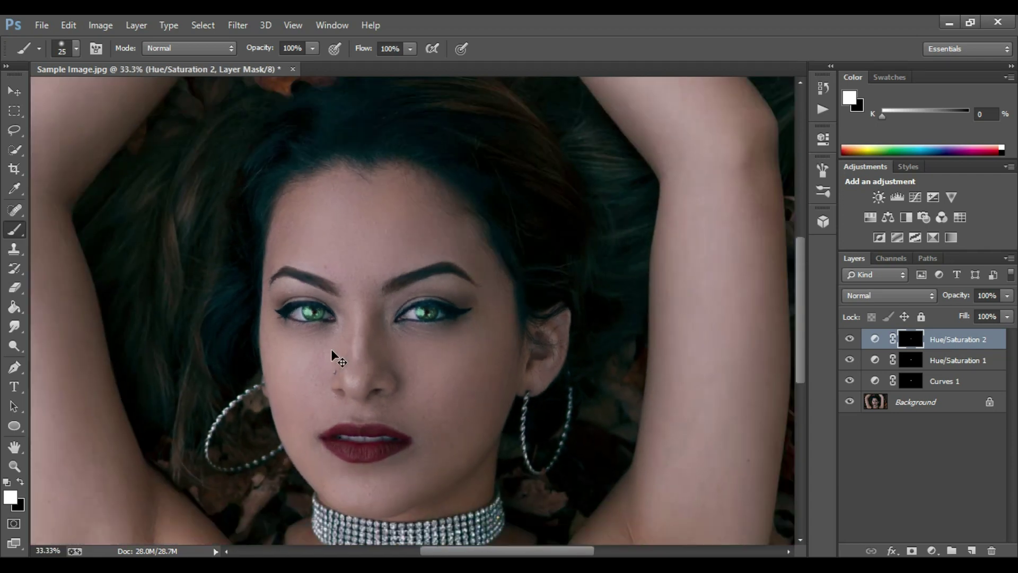
key(ctrl+minus)
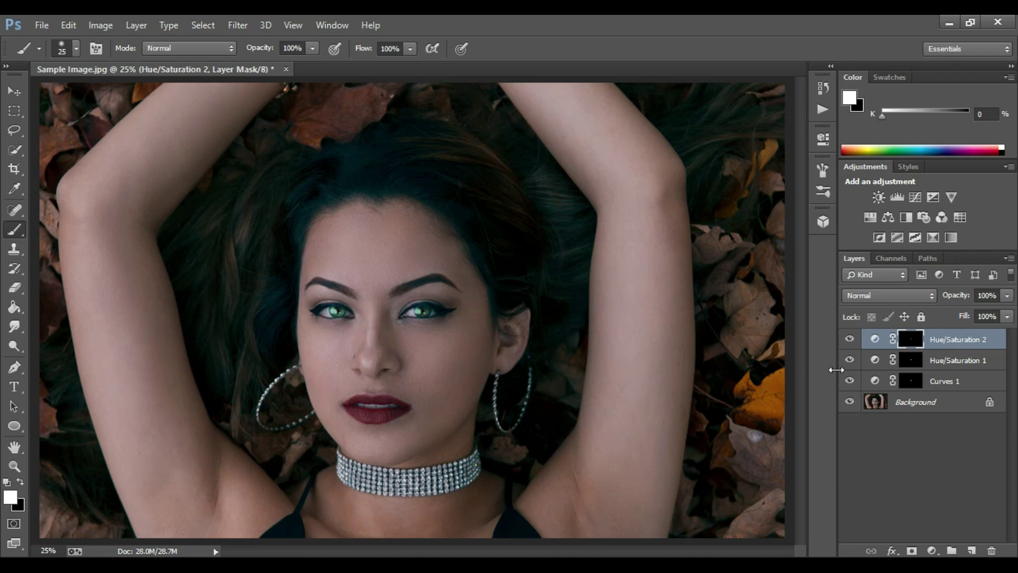
click(872, 361)
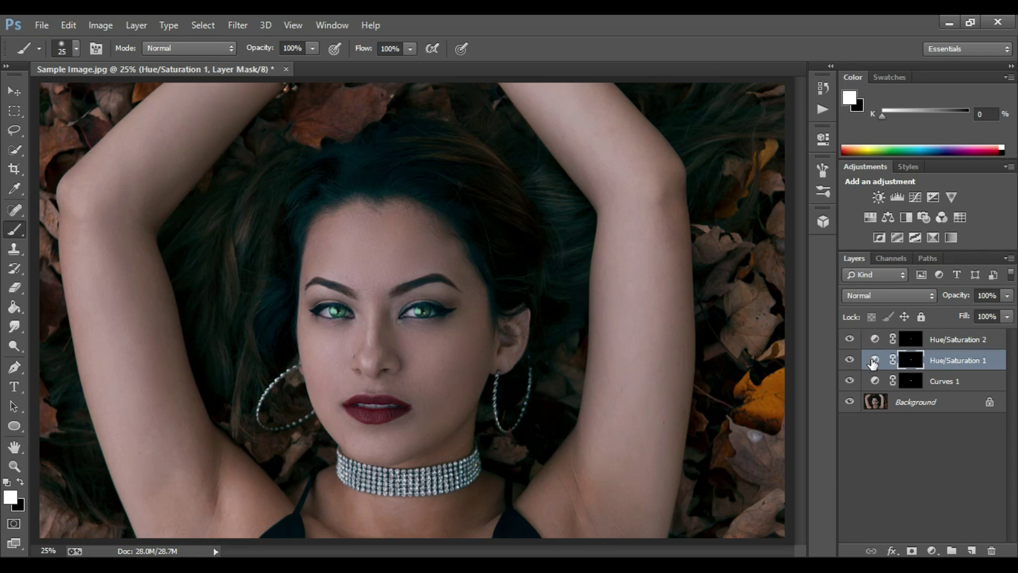
double_click(873, 360)
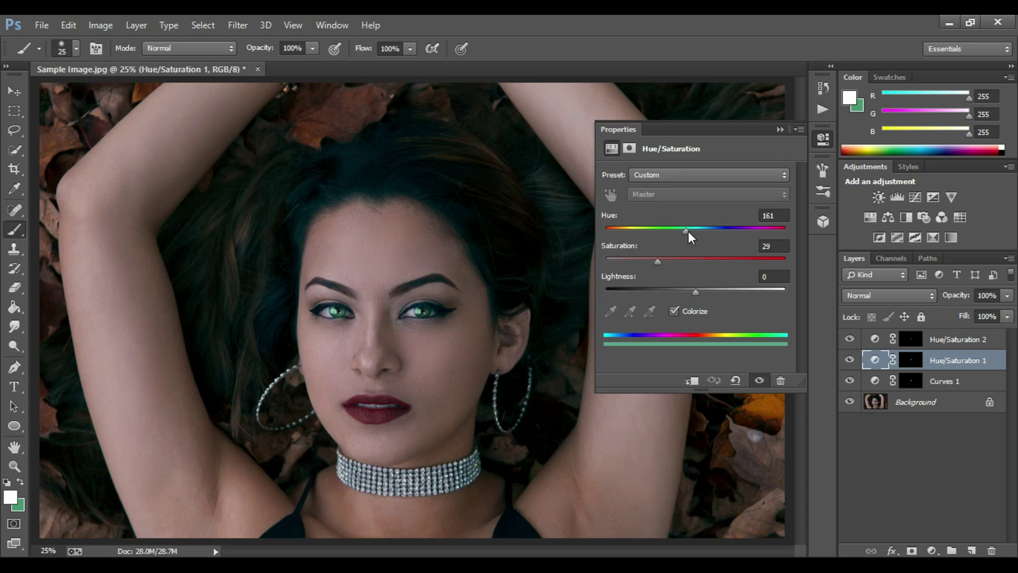
mouse_move(685, 231)
mouse_down()
mouse_move(608, 230)
mouse_move(723, 234)
mouse_up()
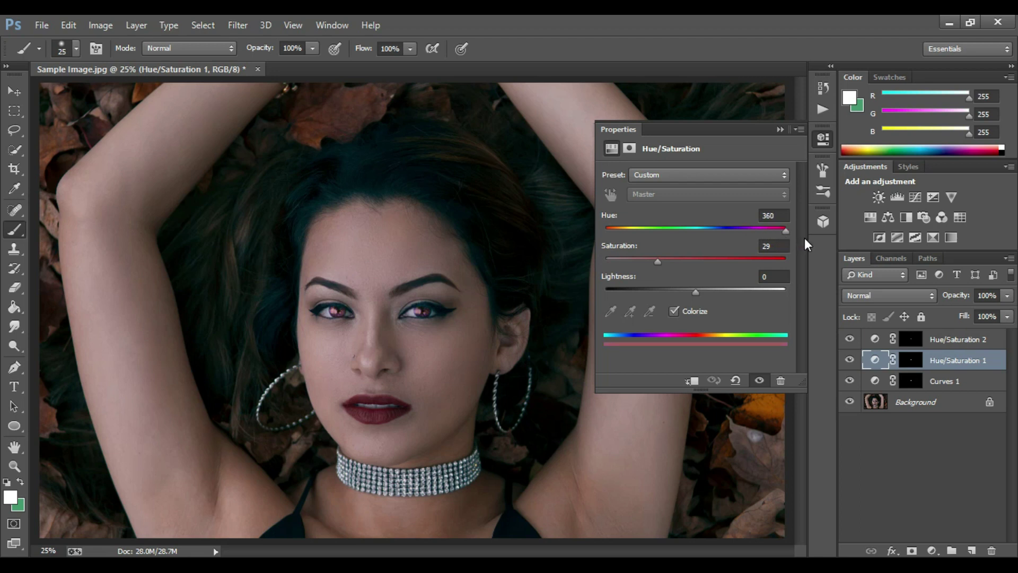
drag(761, 234, 680, 233)
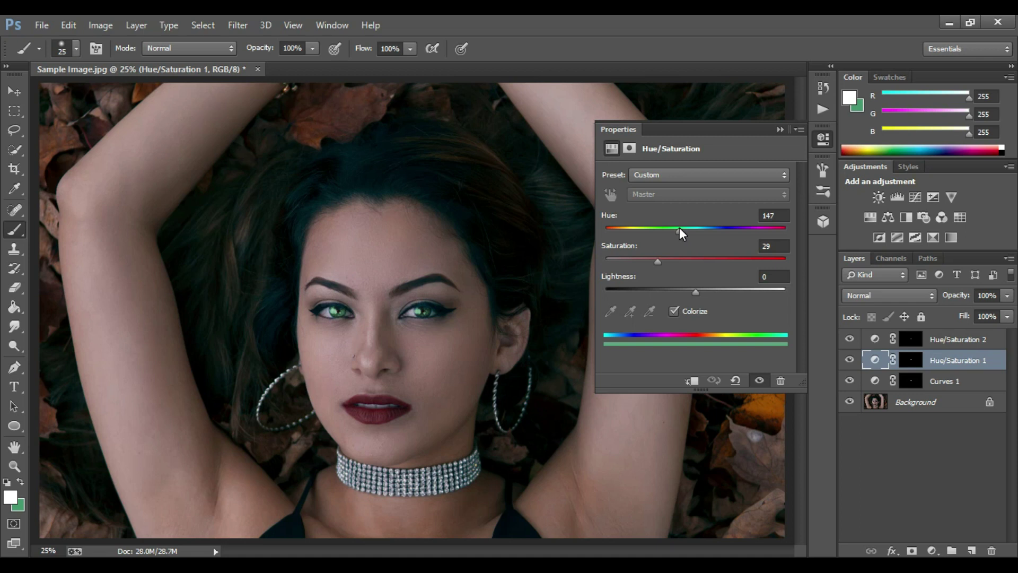
drag(679, 227, 680, 227)
click(780, 129)
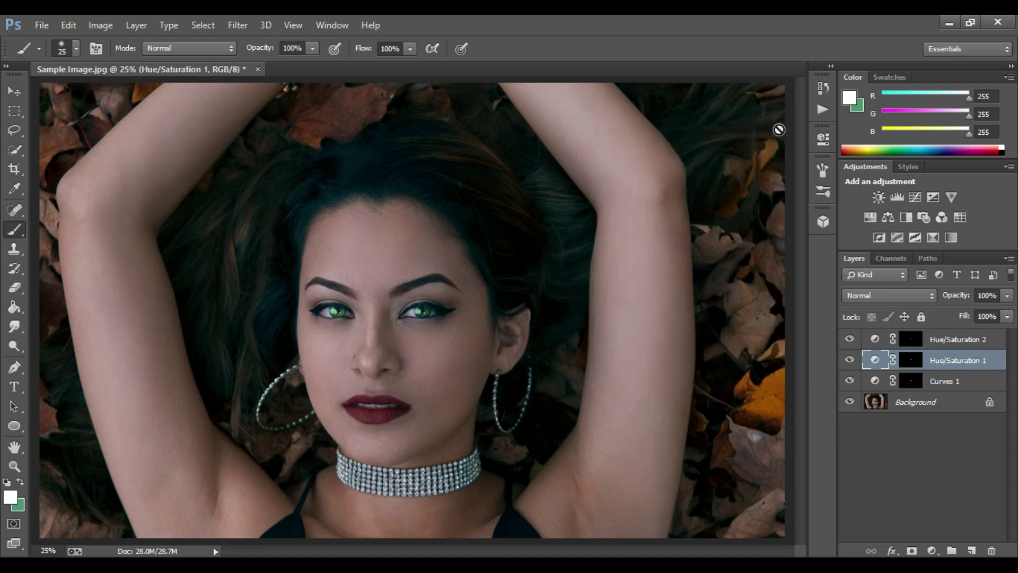
double_click(874, 342)
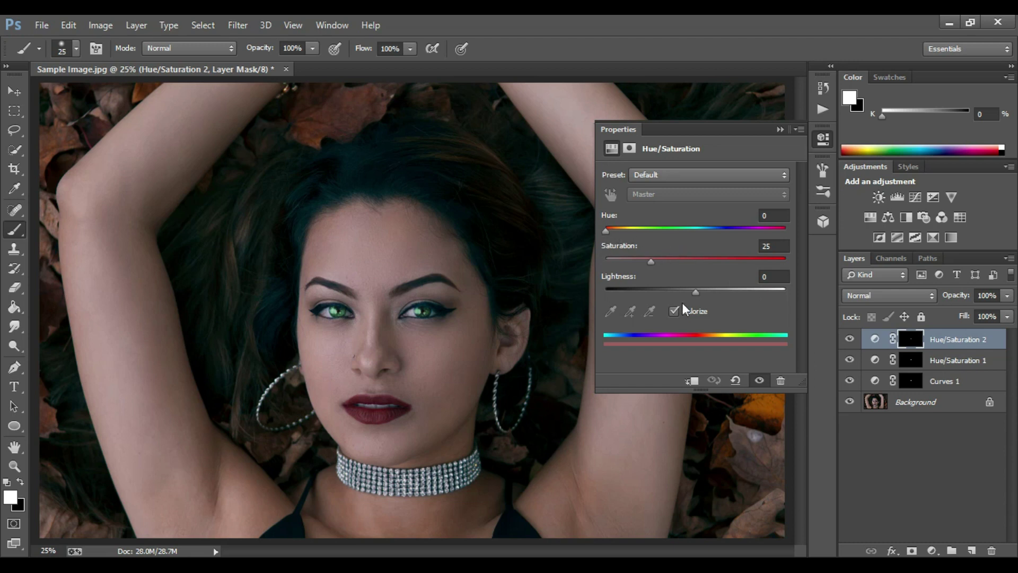
click(779, 129)
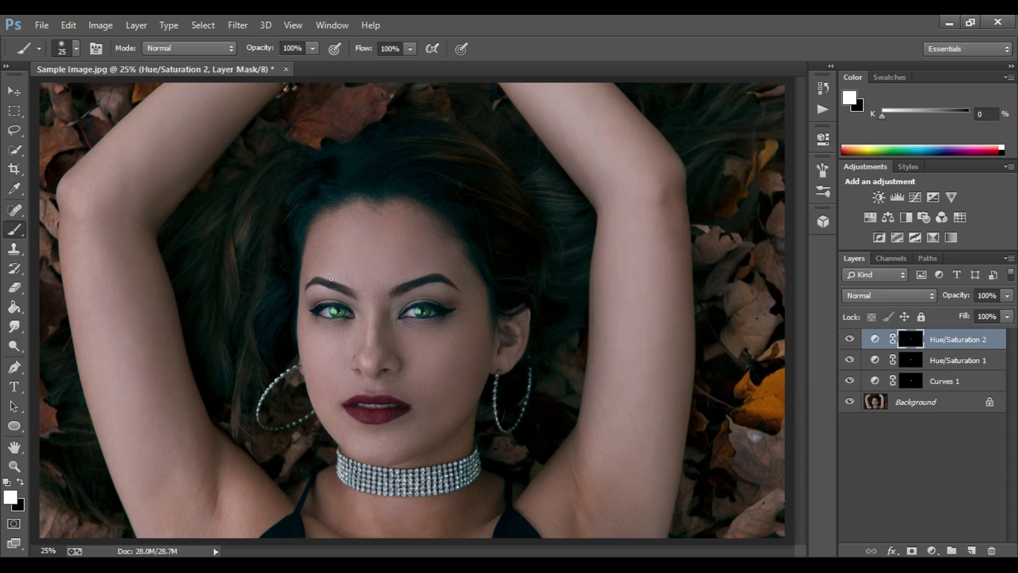
click(291, 25)
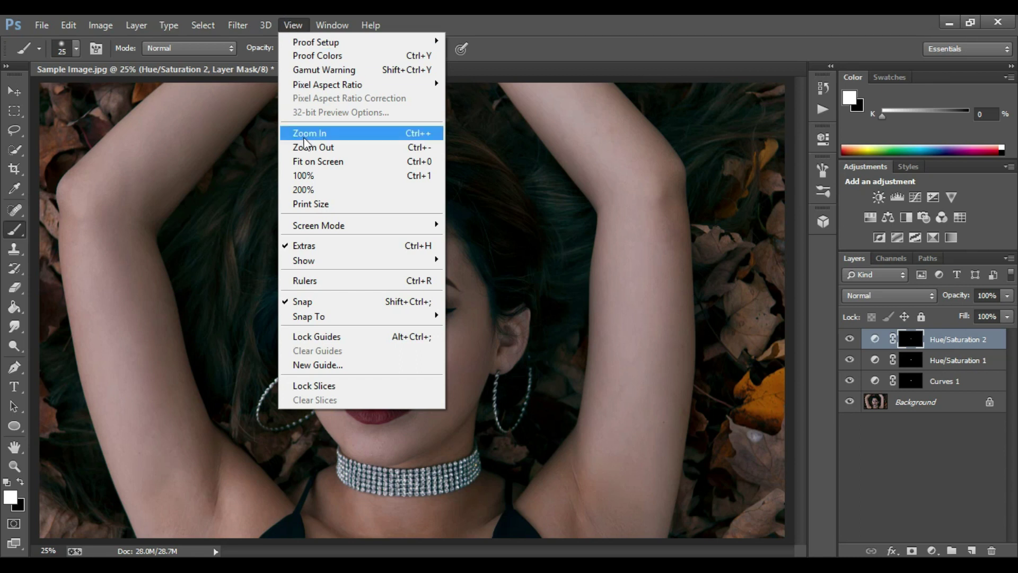
click(305, 162)
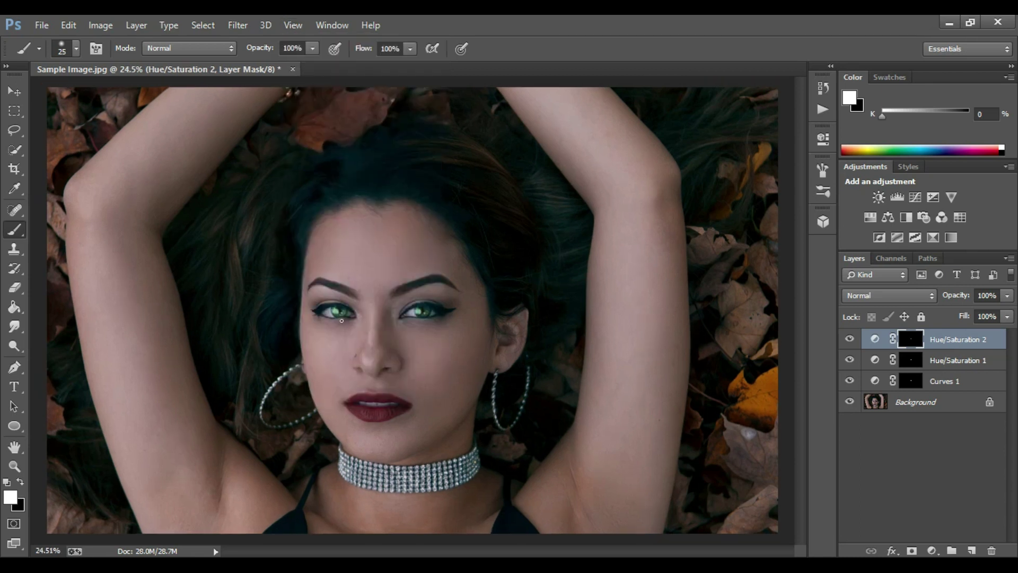
key(ctrl+plus)
key(ctrl+plus)
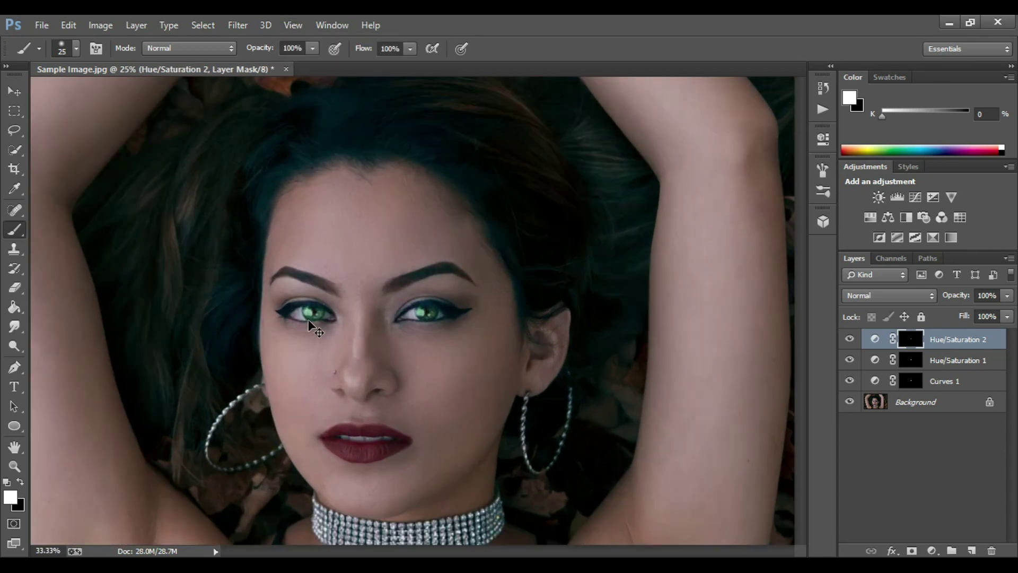
key(ctrl+plus)
key(ctrl+plus)
key(ctrl+plus)
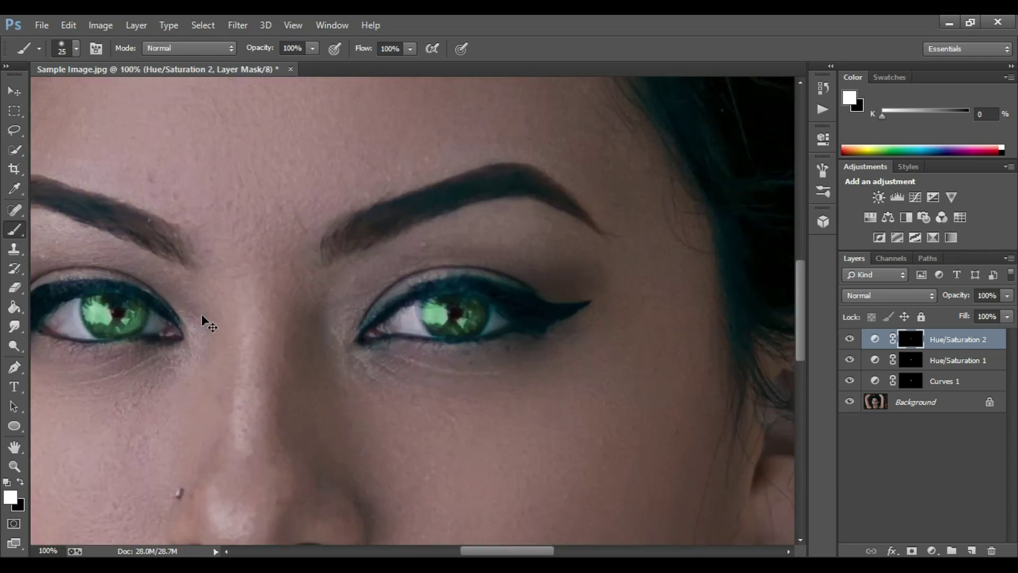
drag(479, 551, 463, 551)
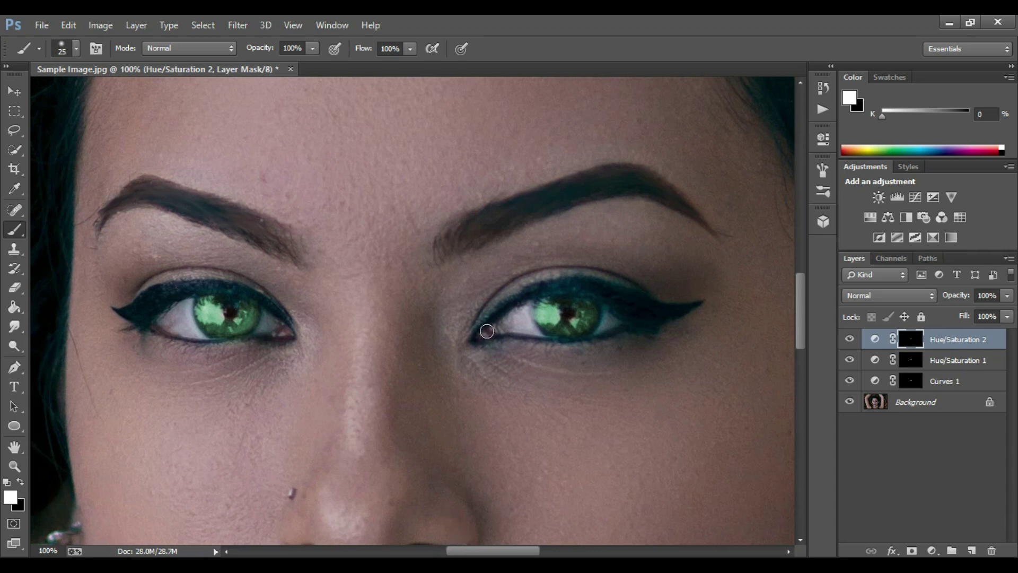
key(ctrl+minus)
key(ctrl+minus)
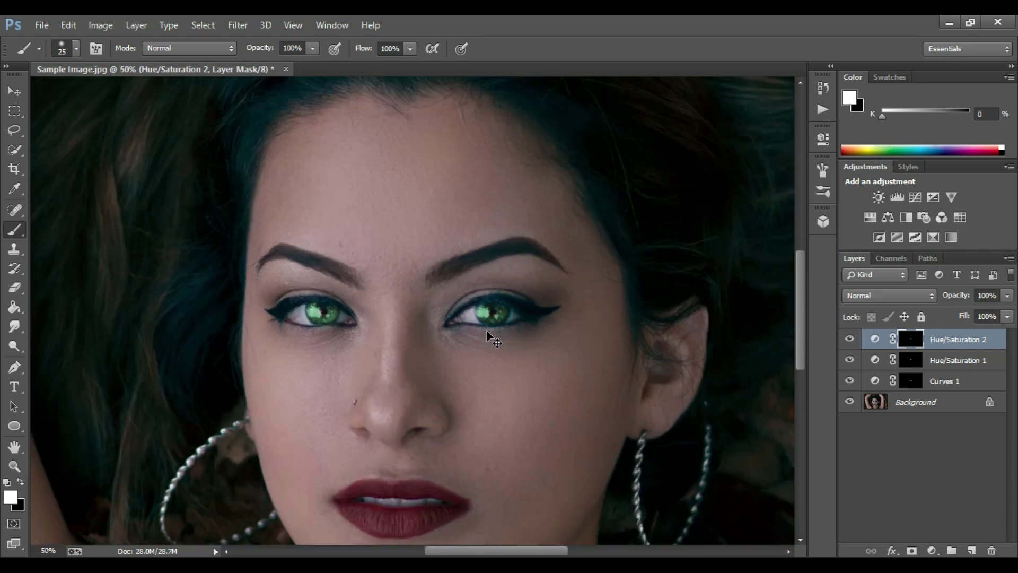
key(ctrl+minus)
key(ctrl+minus)
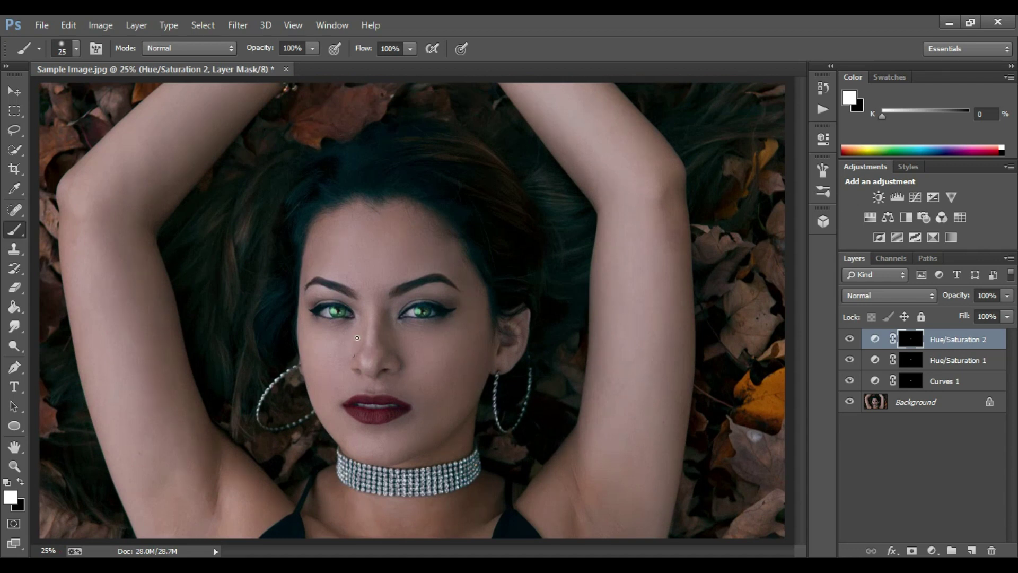
click(15, 93)
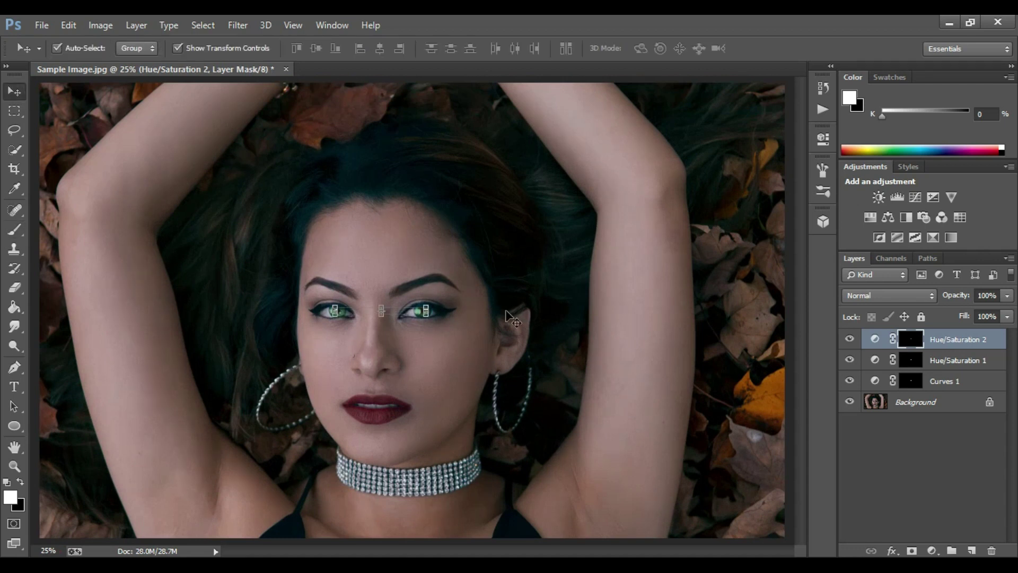
click(532, 330)
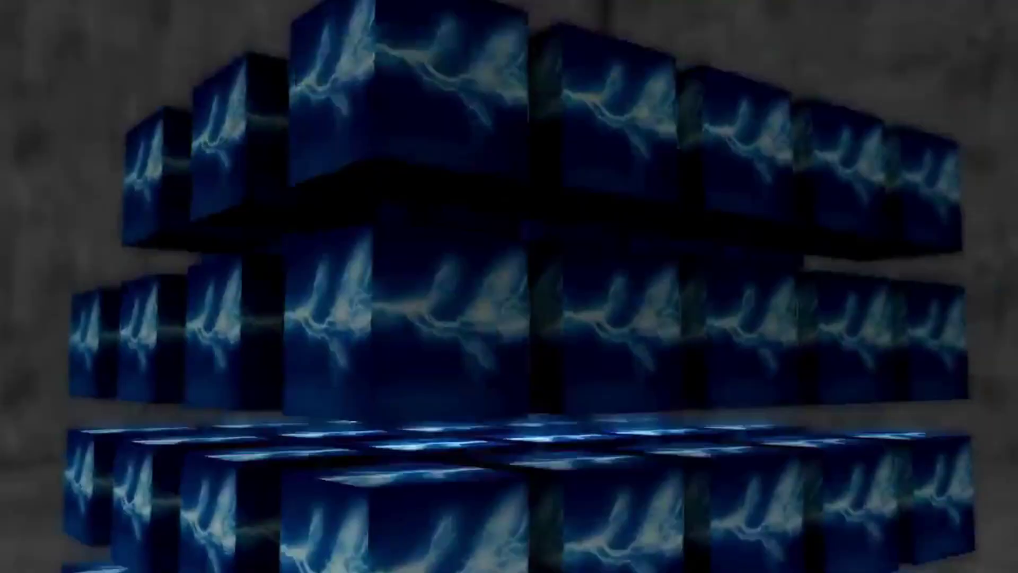